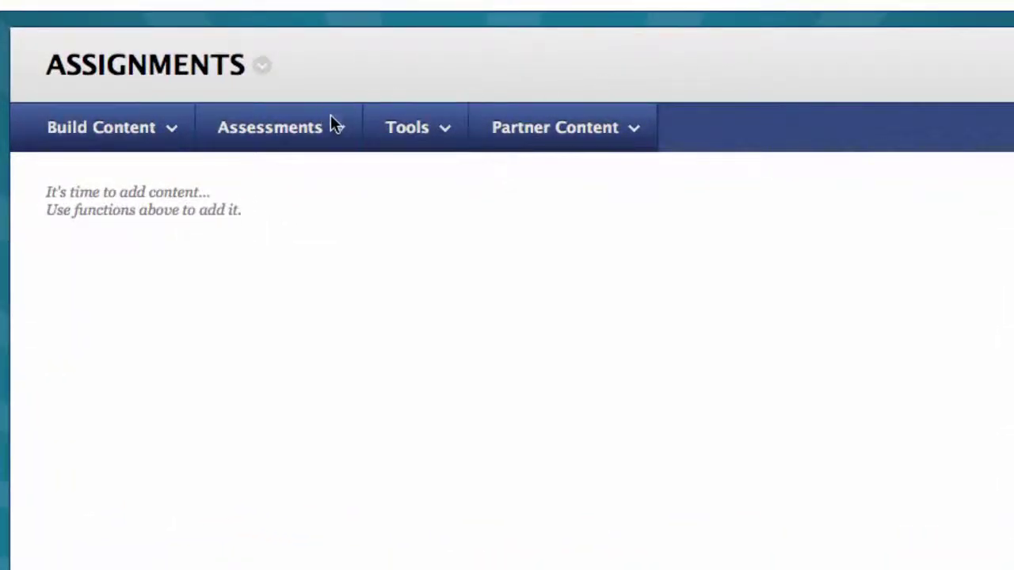
- Start a new Turnitin assignment of the Paper Assignment type in the Assignments area
click(336, 127)
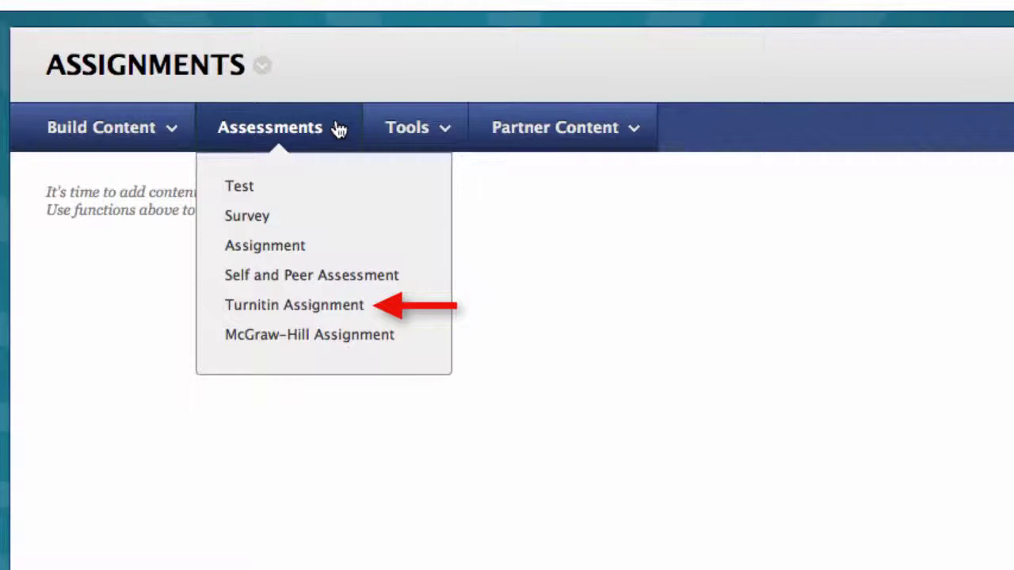
click(328, 307)
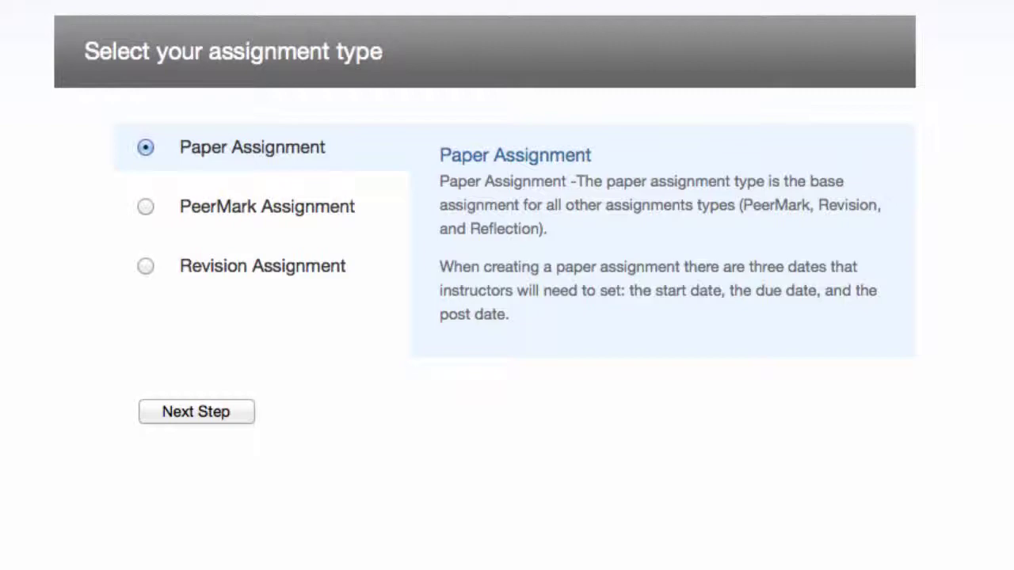
click(186, 415)
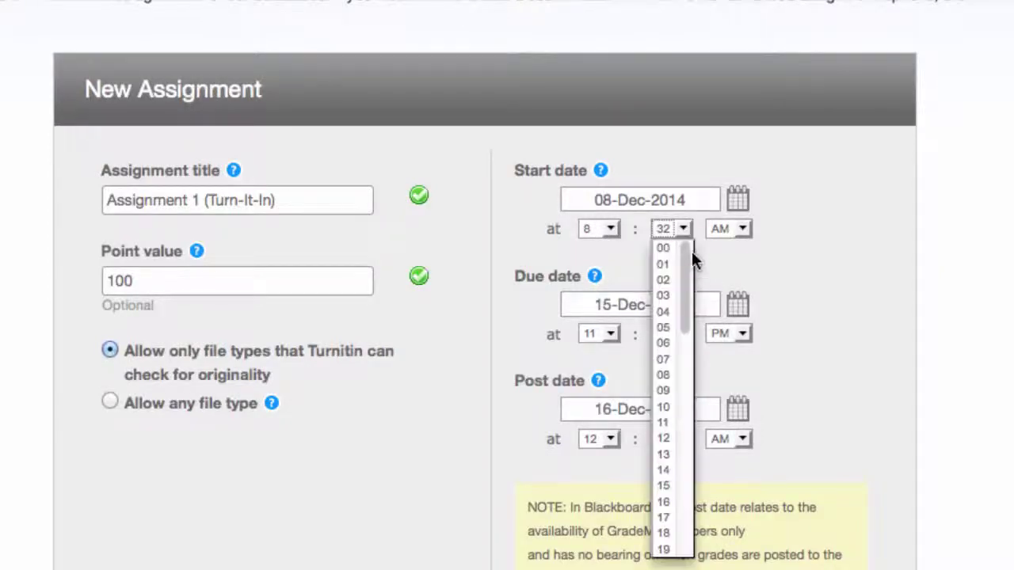
- Set the assignment's start time to 8:00 AM and its due date to 31-Dec-2014
click(691, 250)
click(737, 306)
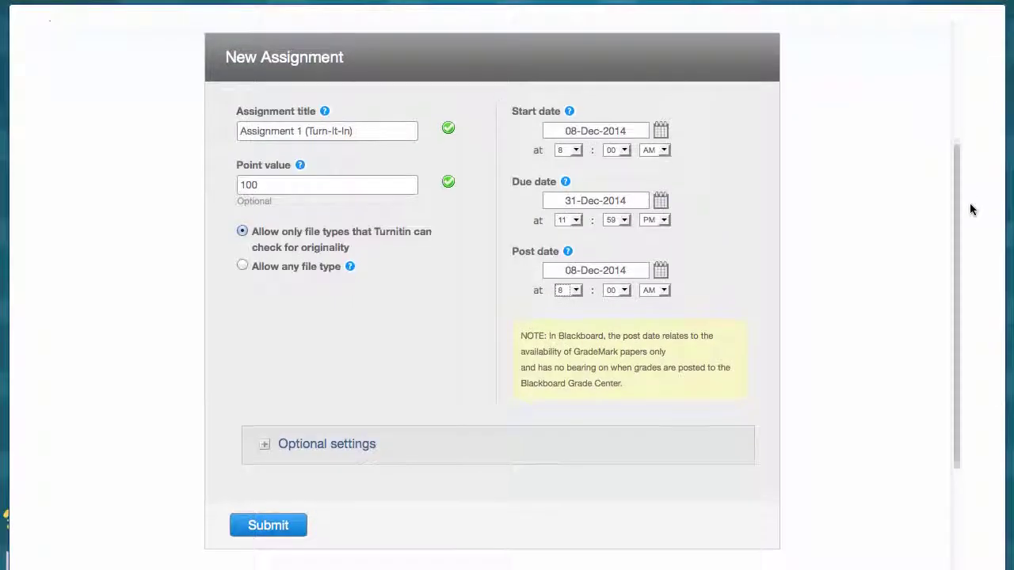
- Enter the special instructions "This is an example of an assignment using Turn It In. To SUBMIT assignment, click VIEW / COMPLETE below to upload your assignment"
scroll(969, 210, down, 1)
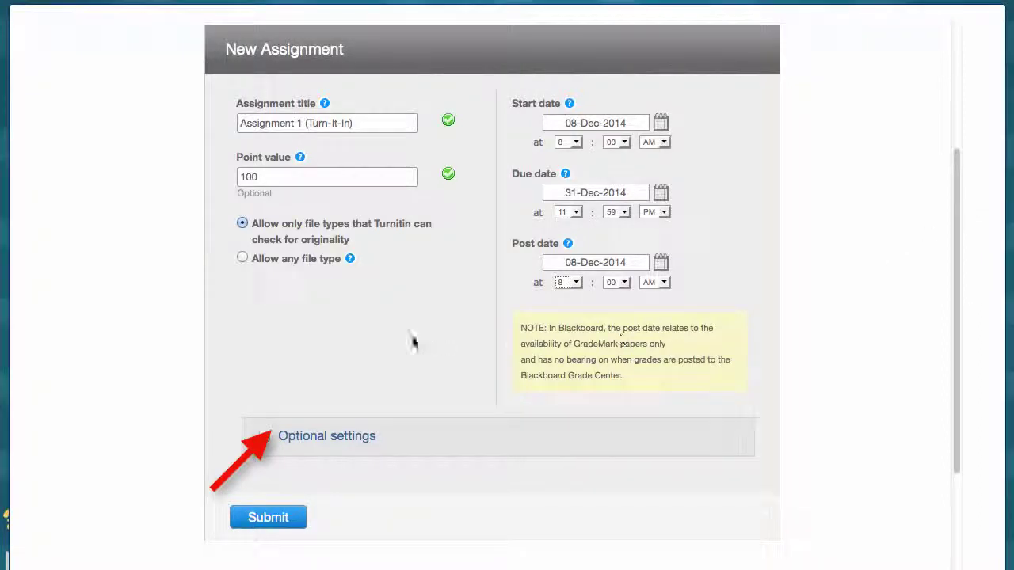
click(296, 438)
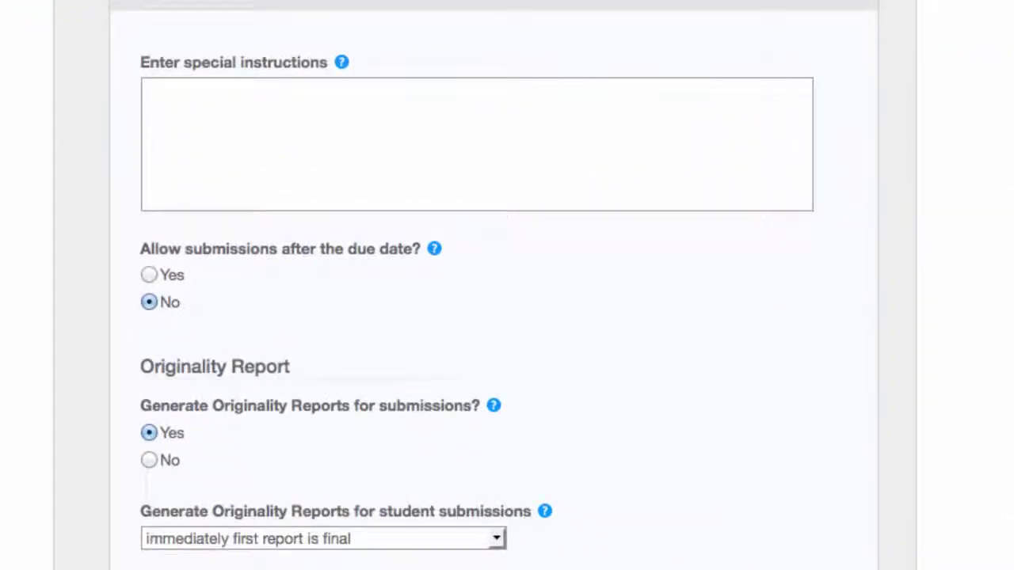
click(702, 166)
text(This is an example of an assignment using Turn It In. To SUBMIT assignment, click VIEW / COMPLETE below to upload your assignment.)
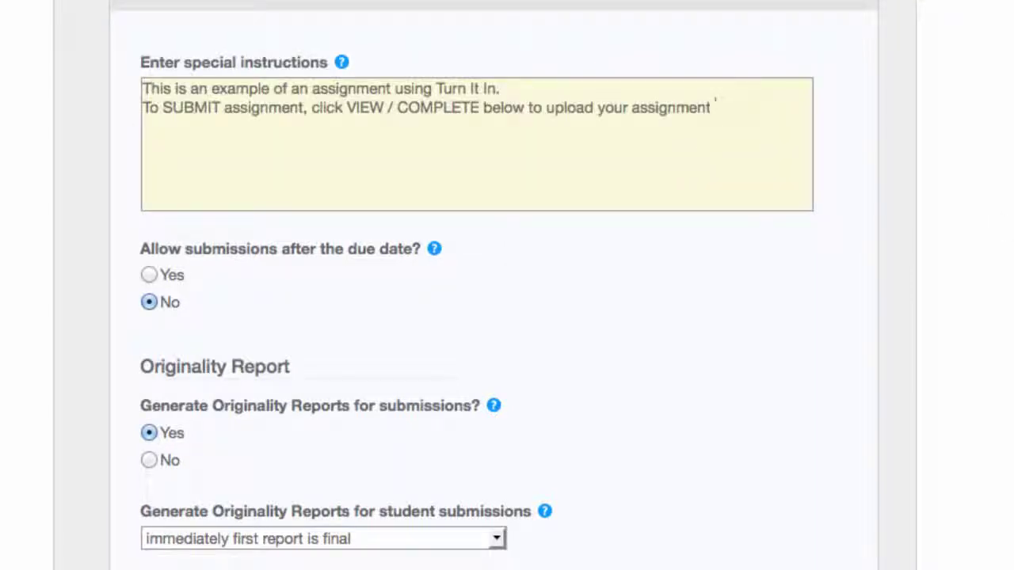
key(BackSpace)
key(BackSpace)
text(.)
key(BackSpace)
- Review the originality report, paper repository, rubric and grammar-checking options, and submit the Turnitin assignment
scroll(492, 285, down, 5)
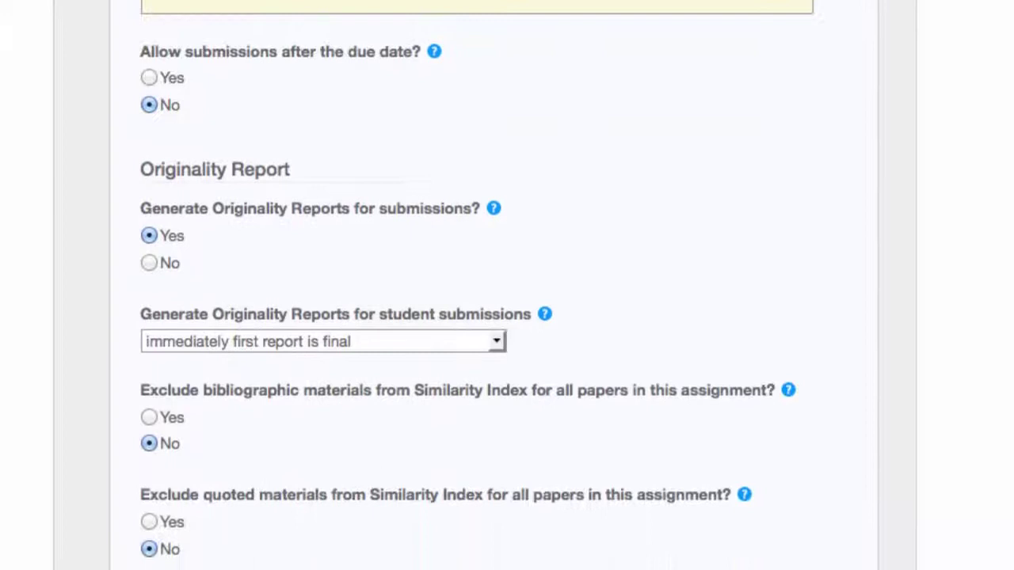
scroll(492, 286, down, 5)
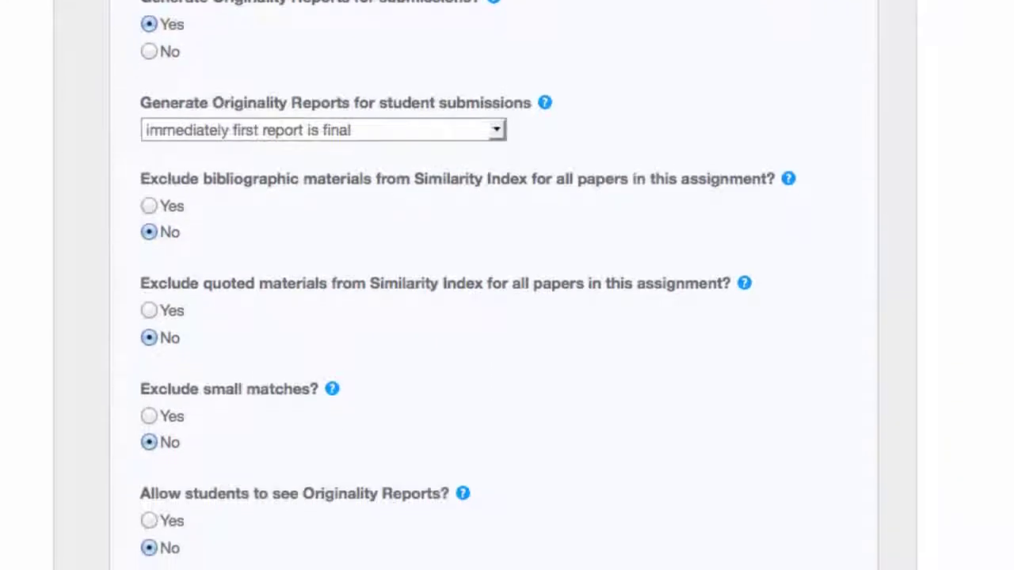
scroll(493, 286, down, 7)
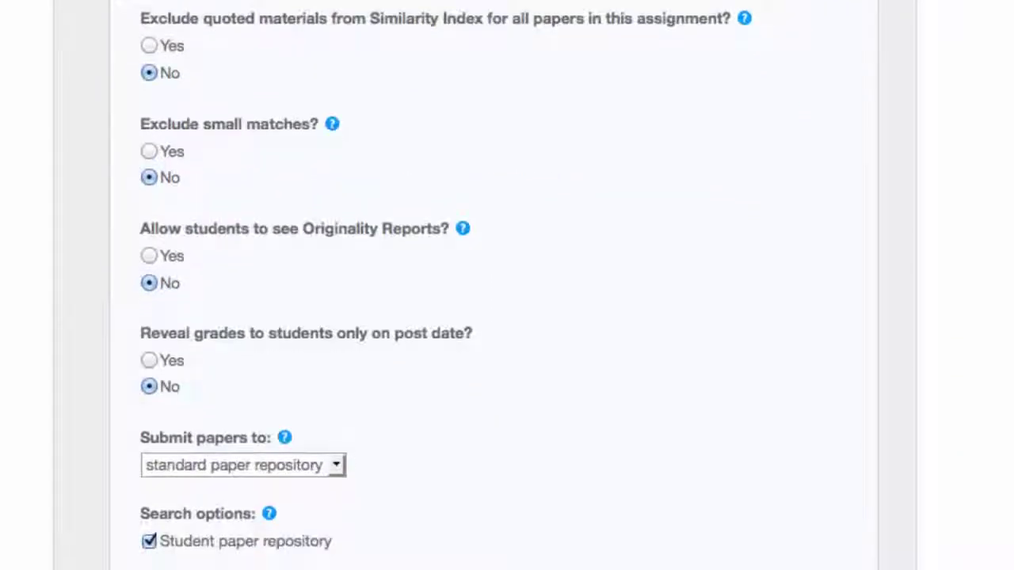
scroll(493, 285, down, 5)
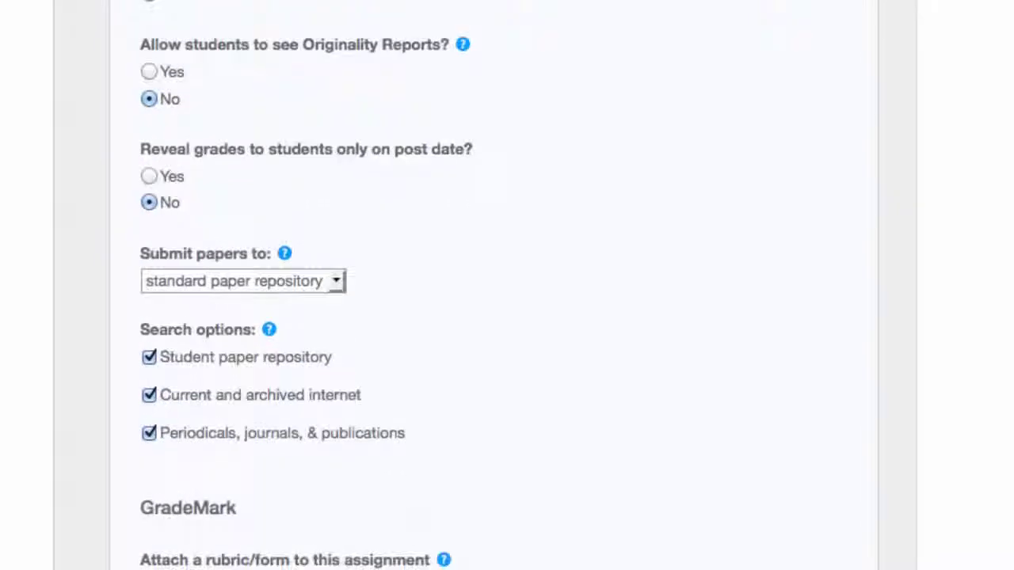
scroll(492, 285, down, 5)
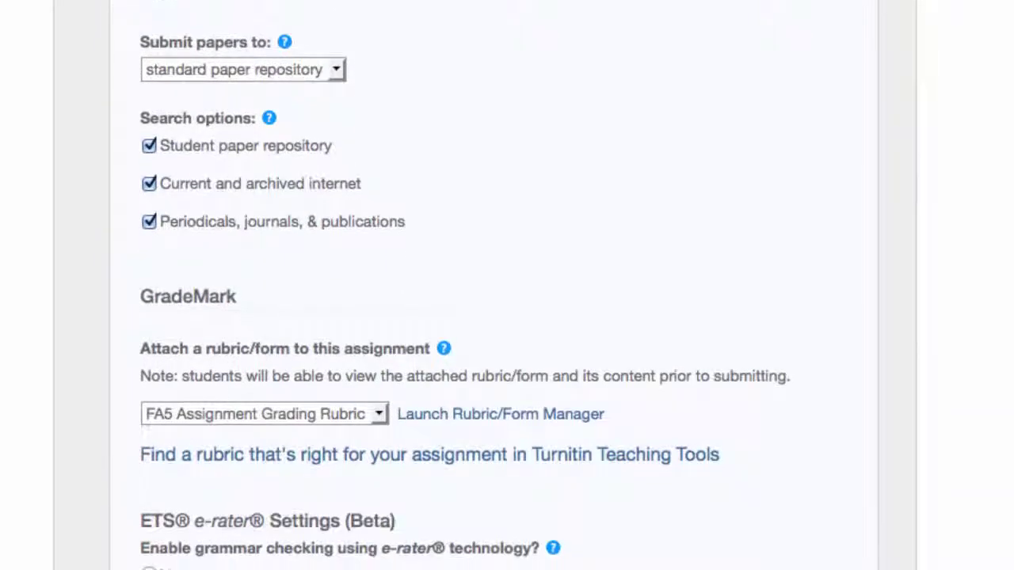
scroll(493, 285, down, 6)
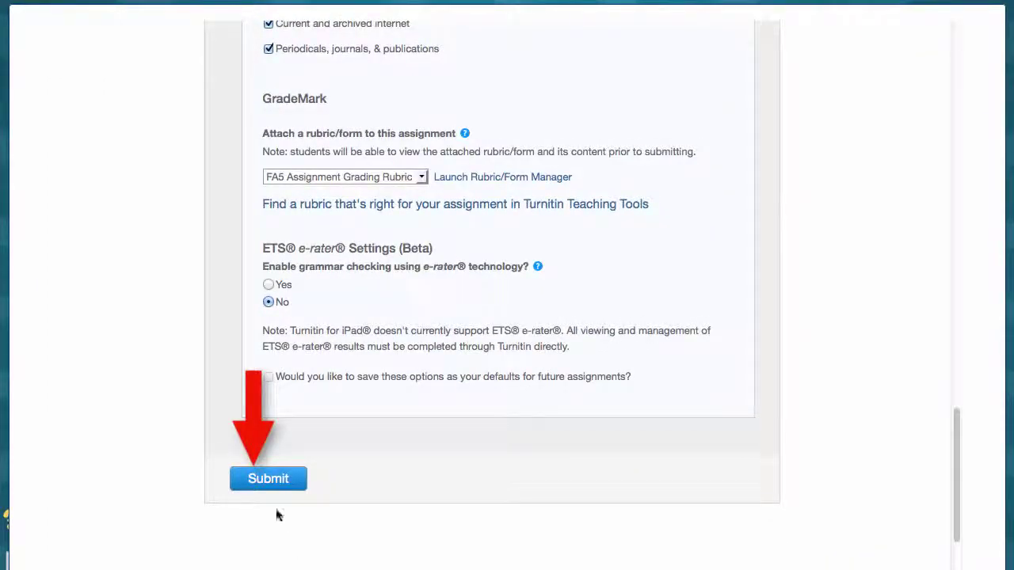
click(270, 480)
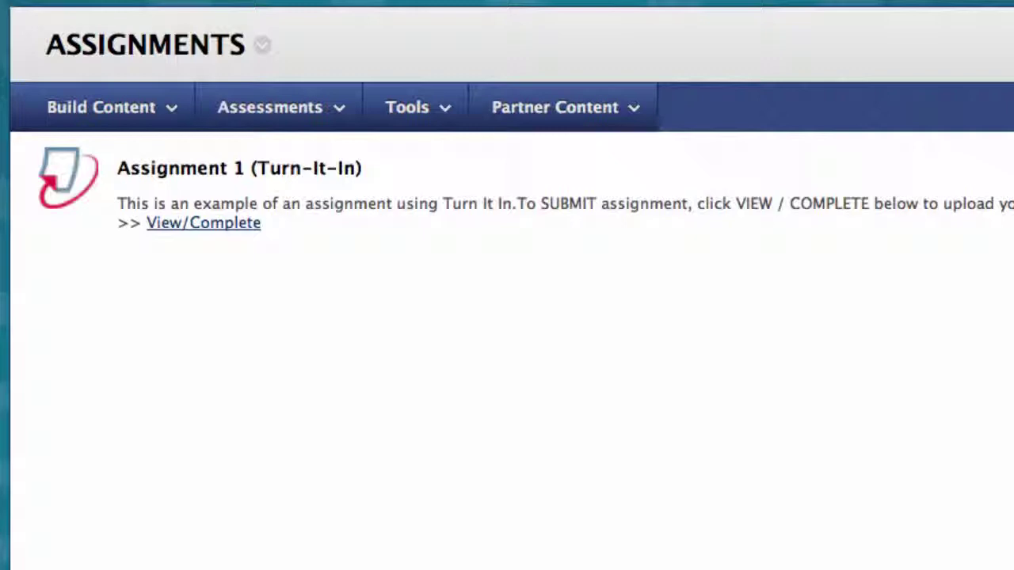
- Start a new content item in the Assignments area
click(168, 113)
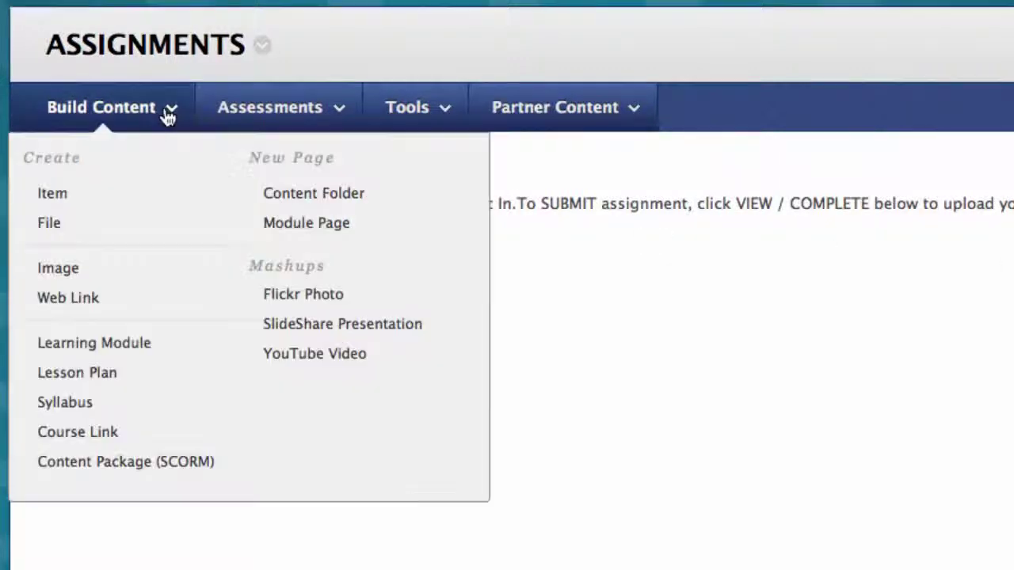
click(47, 198)
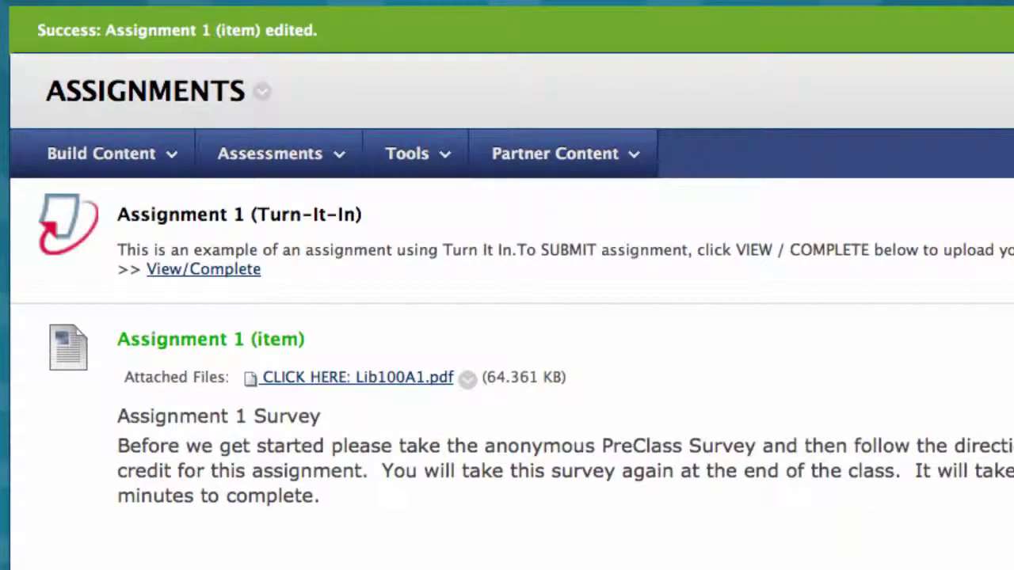
- Rename the Turnitin assignment to "SUBMIT: Assignment 1 (Turn-It-In)"
click(374, 214)
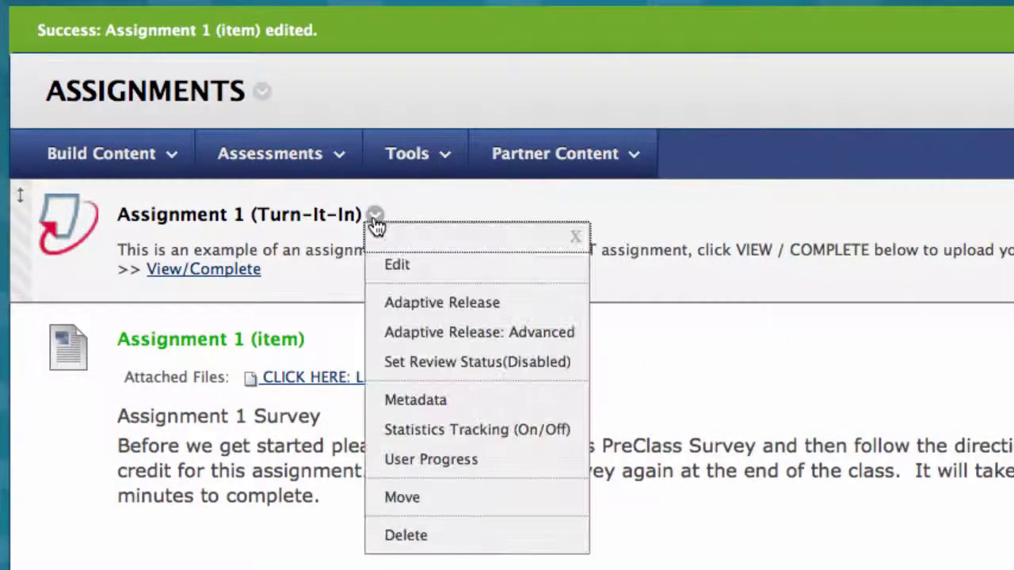
click(394, 266)
click(104, 446)
text(SUBAssignment 1 (Turn-It-In)
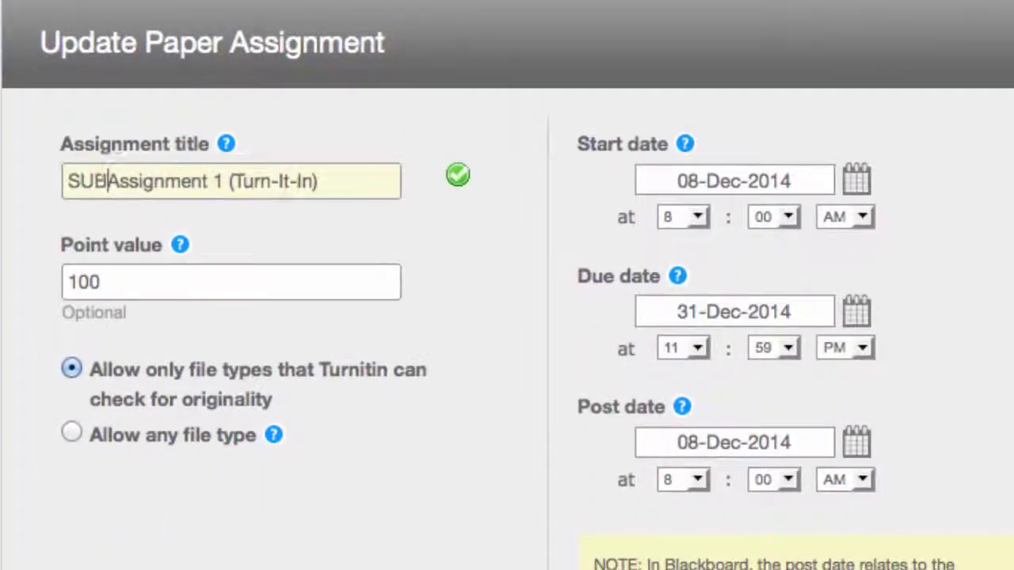
text(MIT:)
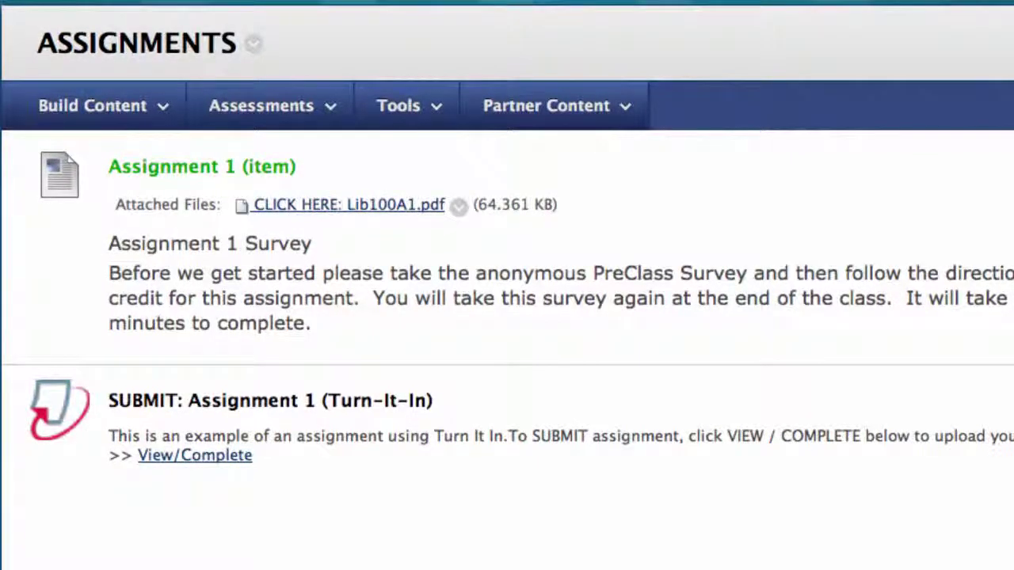
- Start adding a YouTube video to the Assignments area and search for "Submitting a paper to turnitin"
click(163, 110)
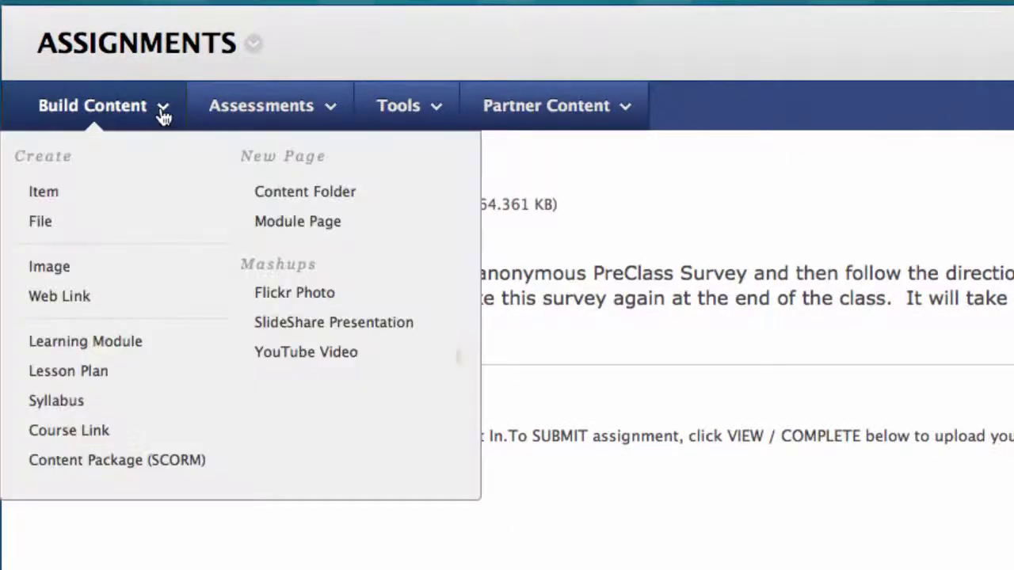
click(266, 354)
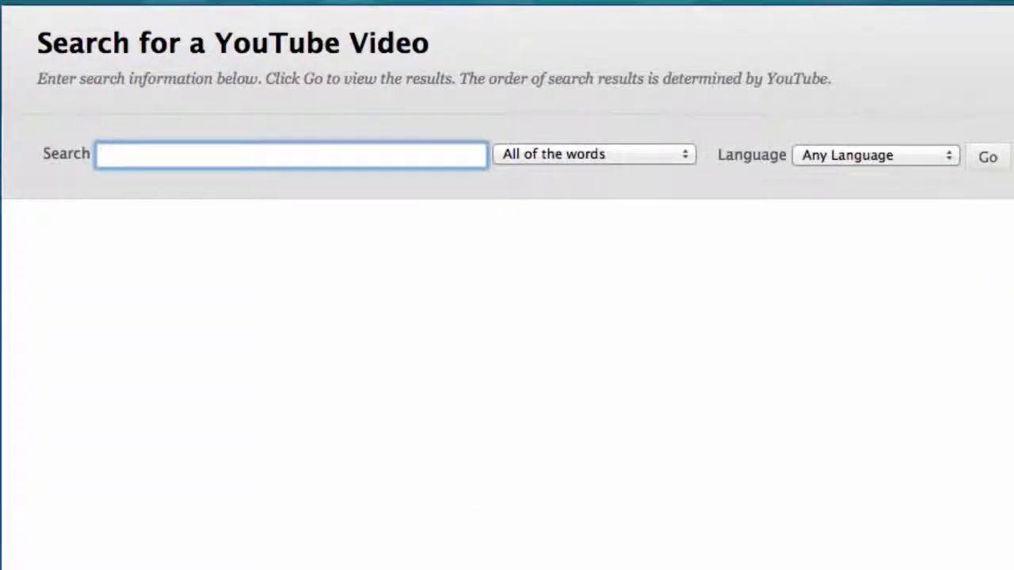
text(Submitting a paper to turnitin)
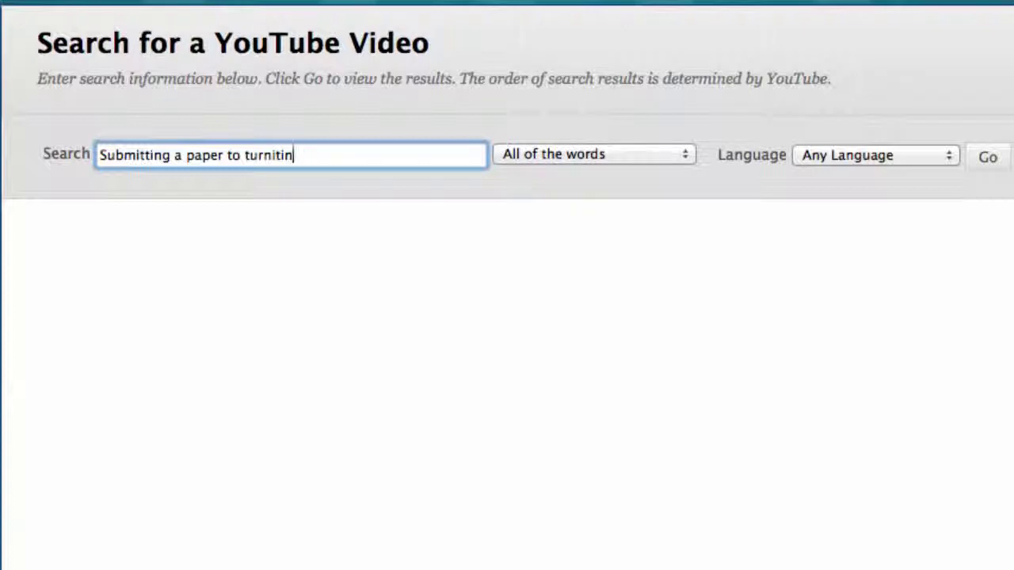
click(989, 162)
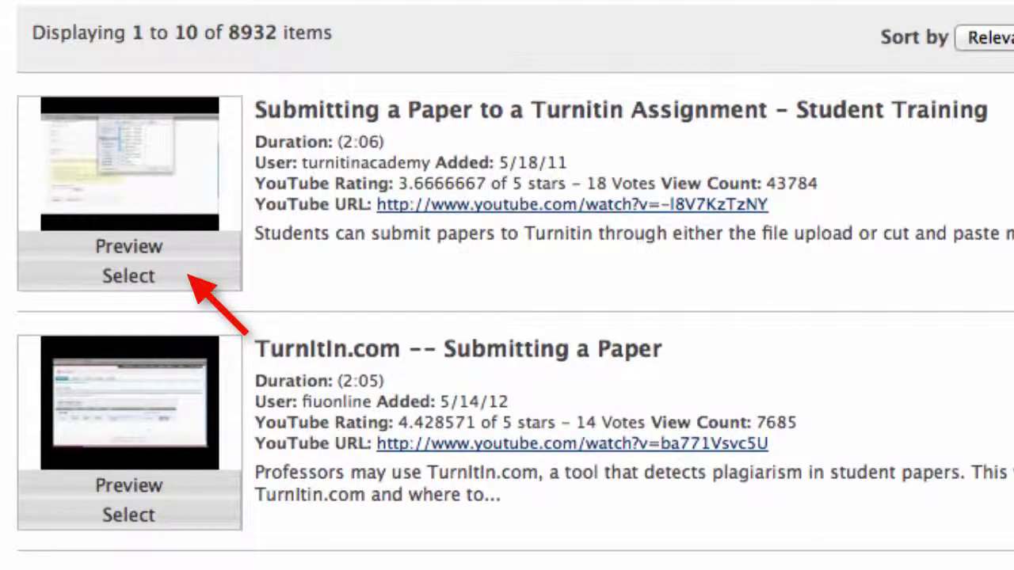
- Choose the video "Submitting a Paper to a Turnitin Assignment – Student Training" and prefix its name with "VIDEO:"
click(127, 284)
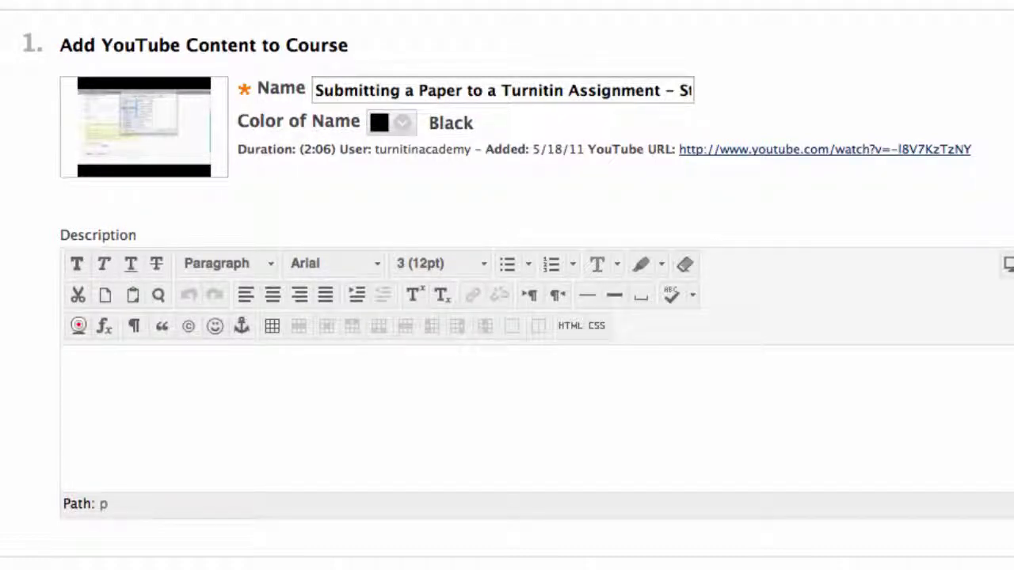
click(317, 90)
text(VIDEO:)
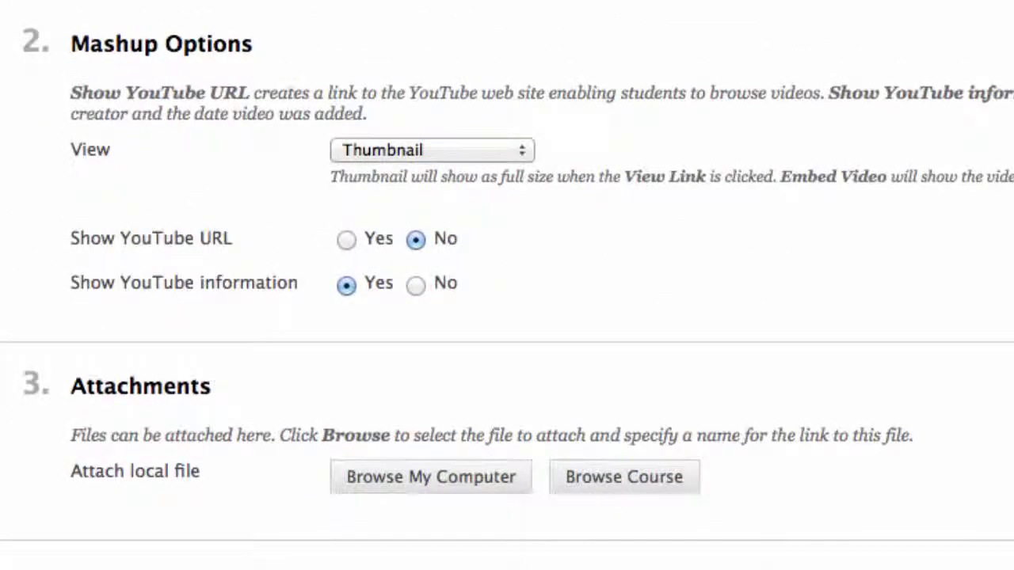
- Set the mashup view to Embed Video, show the YouTube URL and hide the YouTube information
click(520, 153)
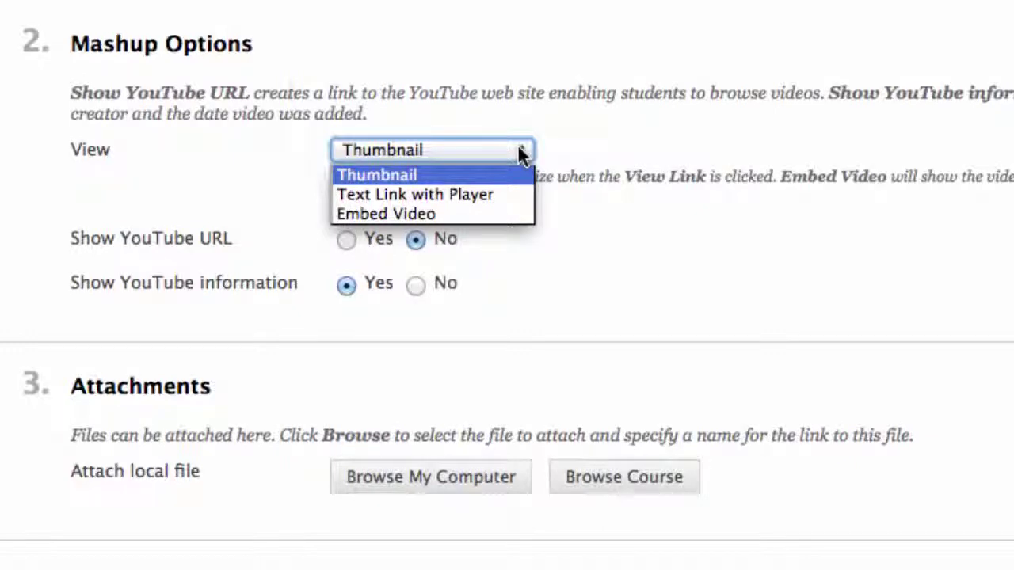
click(498, 214)
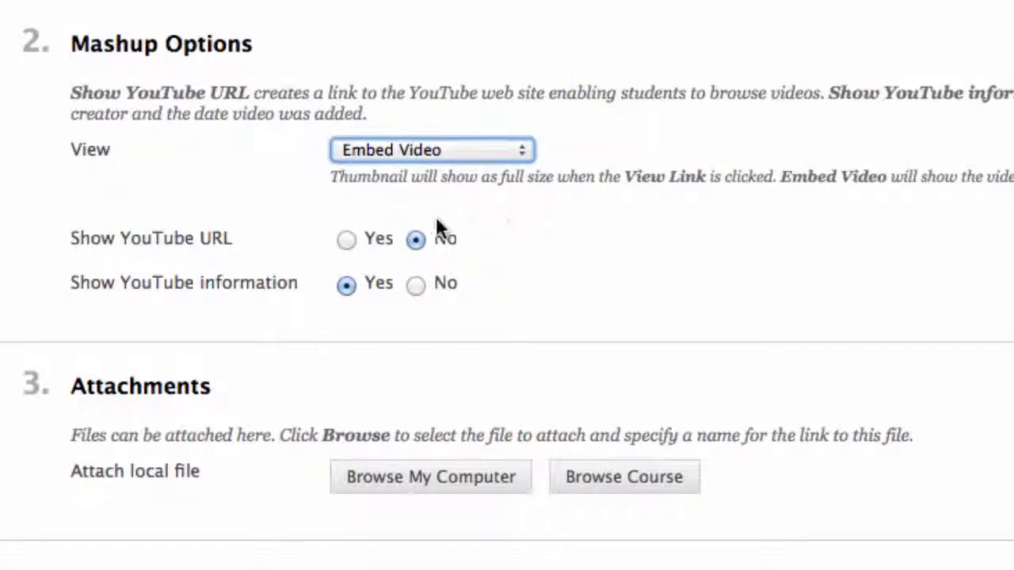
click(346, 239)
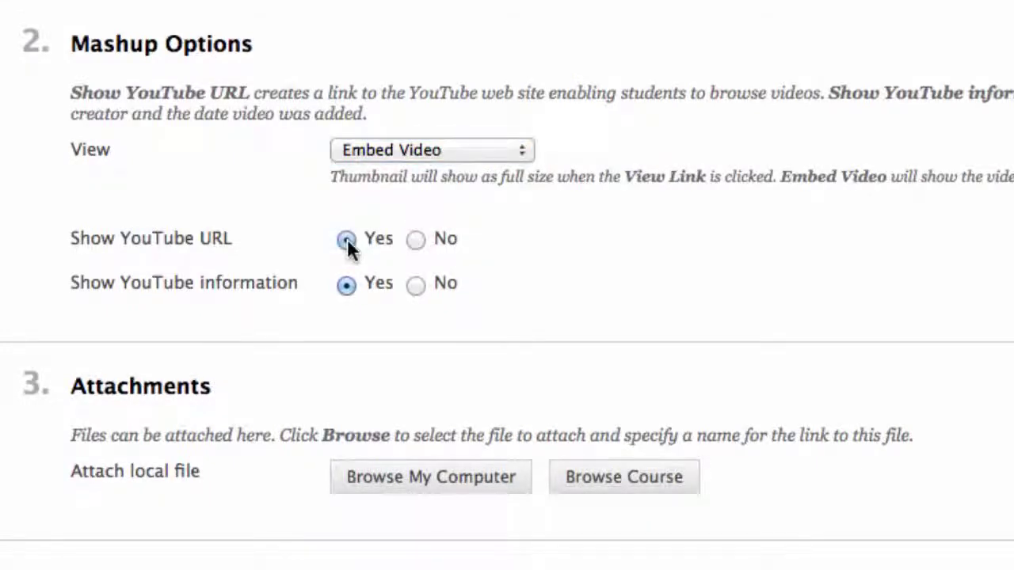
click(417, 287)
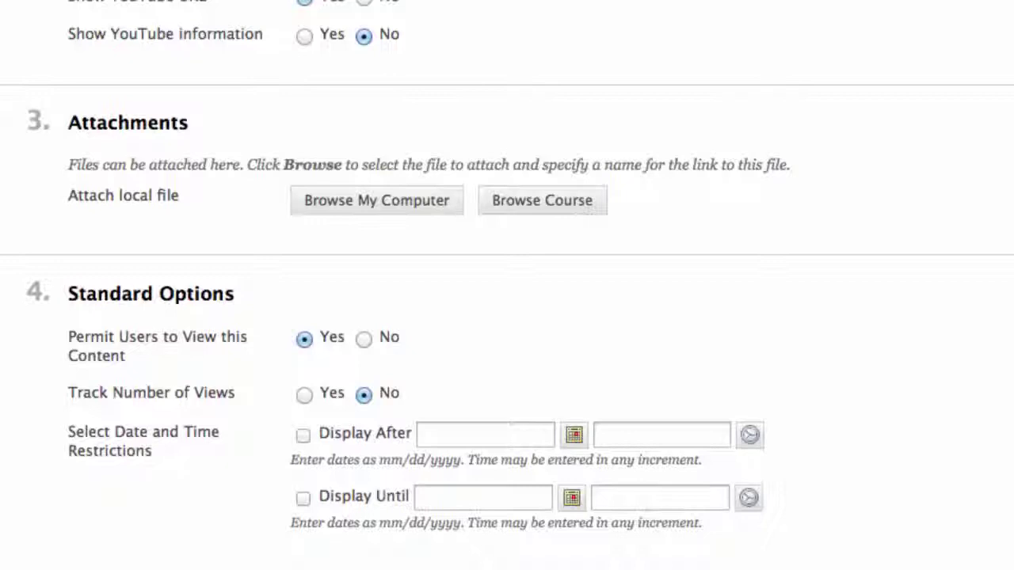
- Enable tracking of the number of views for the video, submit it and check the Assignments page
click(305, 393)
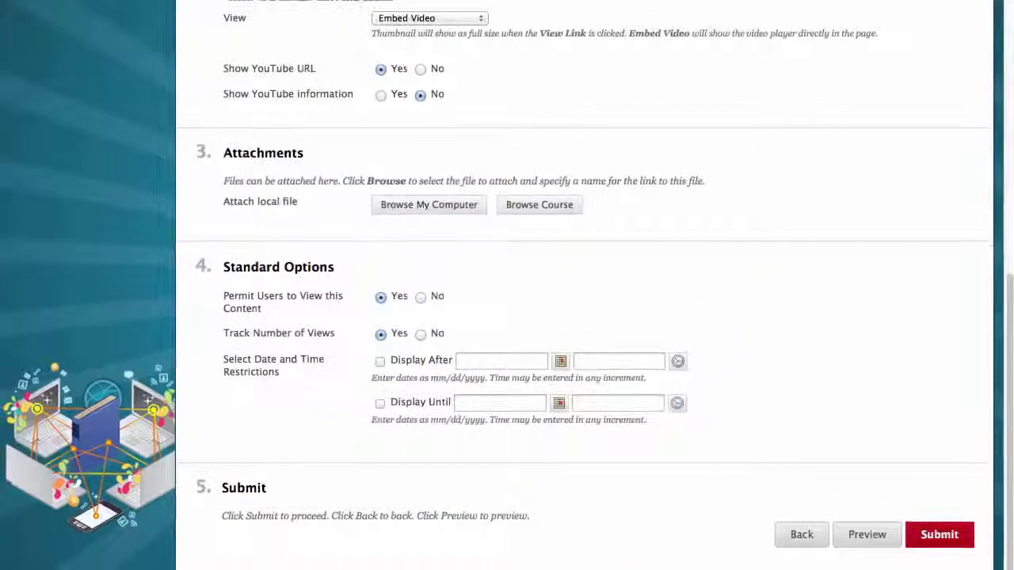
click(940, 535)
scroll(1010, 283, down, 5)
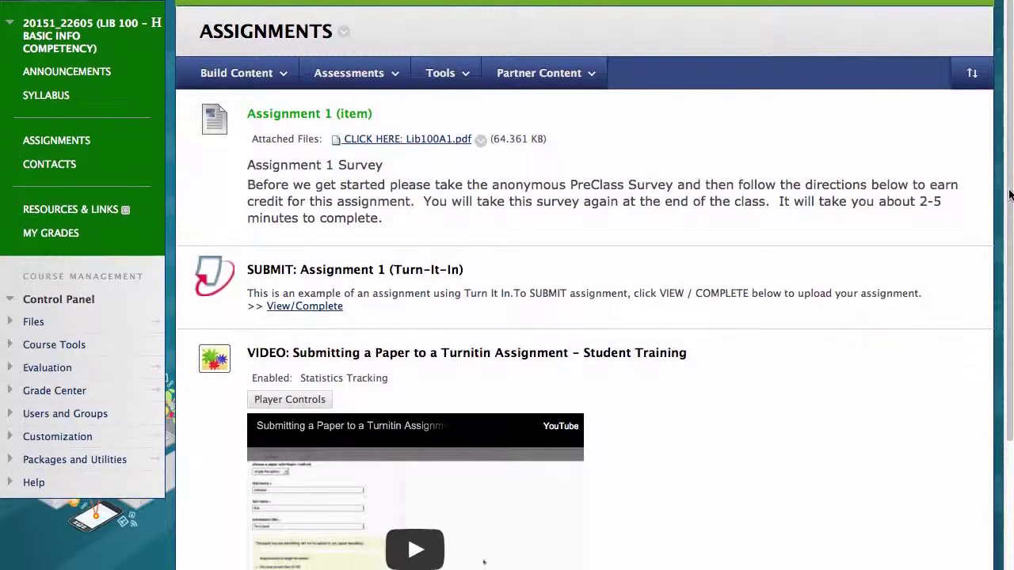
scroll(1010, 283, down, 2)
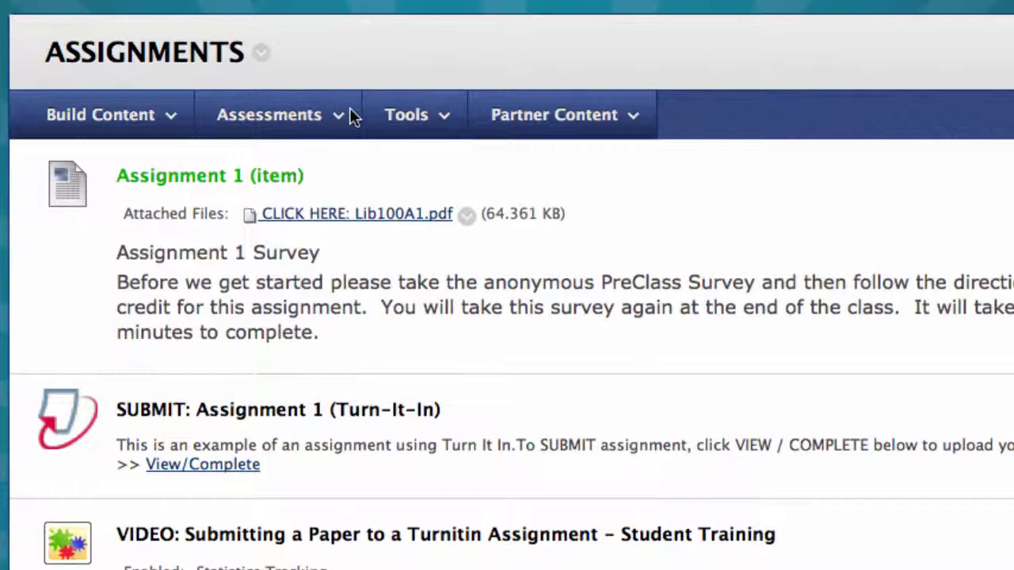
- Start a new standard Blackboard assignment named "Homework Course Design 1"
click(349, 118)
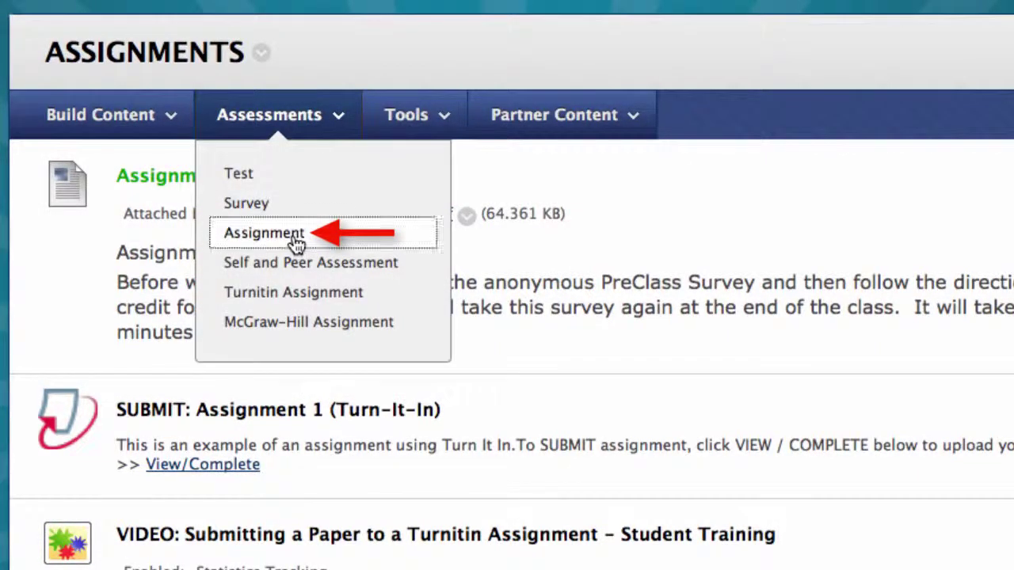
click(327, 237)
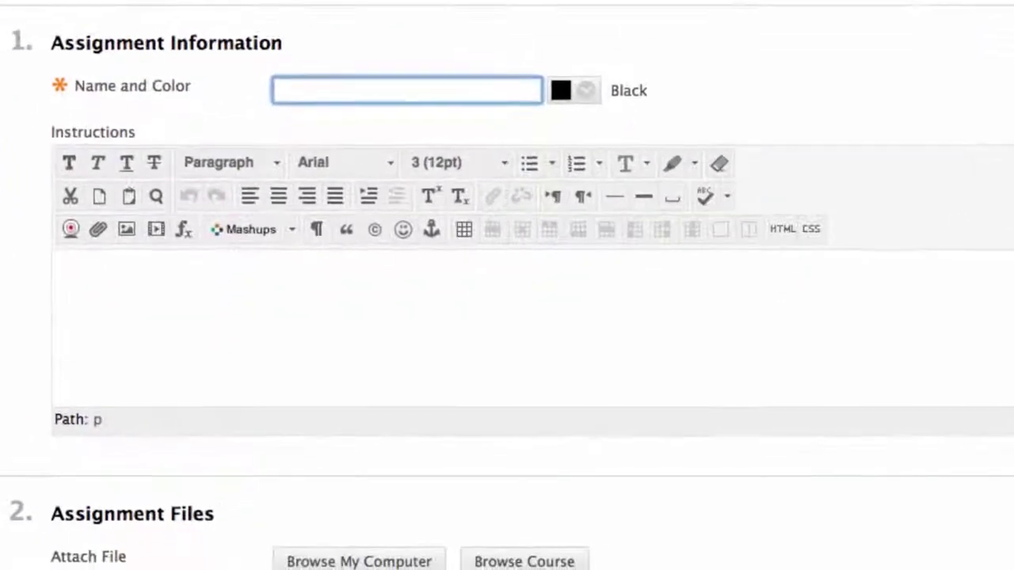
text(Homework Course Design 1)
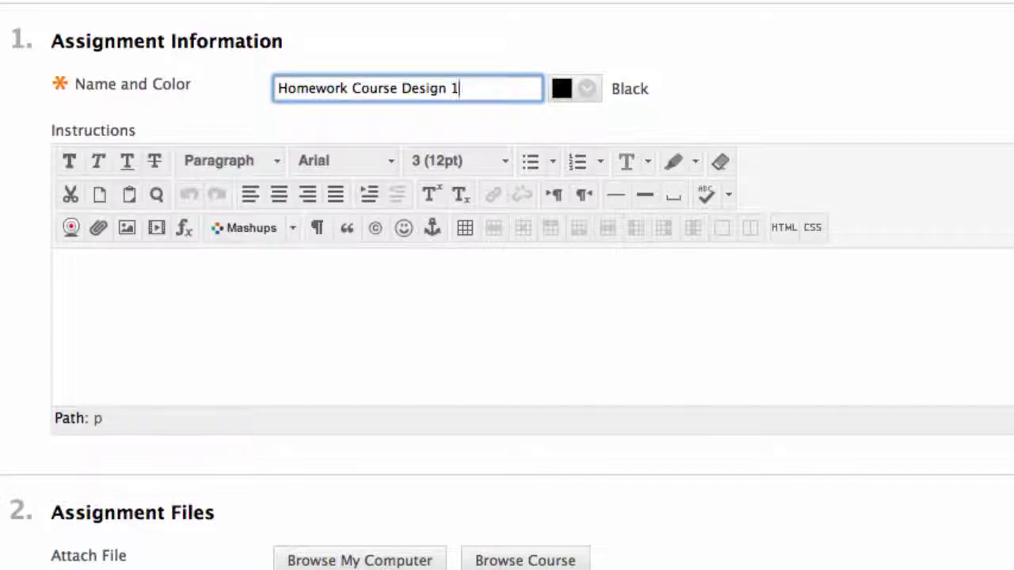
- Append "SUBMIT HERE" to the assignment name and fill in the instructions for viewing and submitting the homework
text(SUBMIT HER)
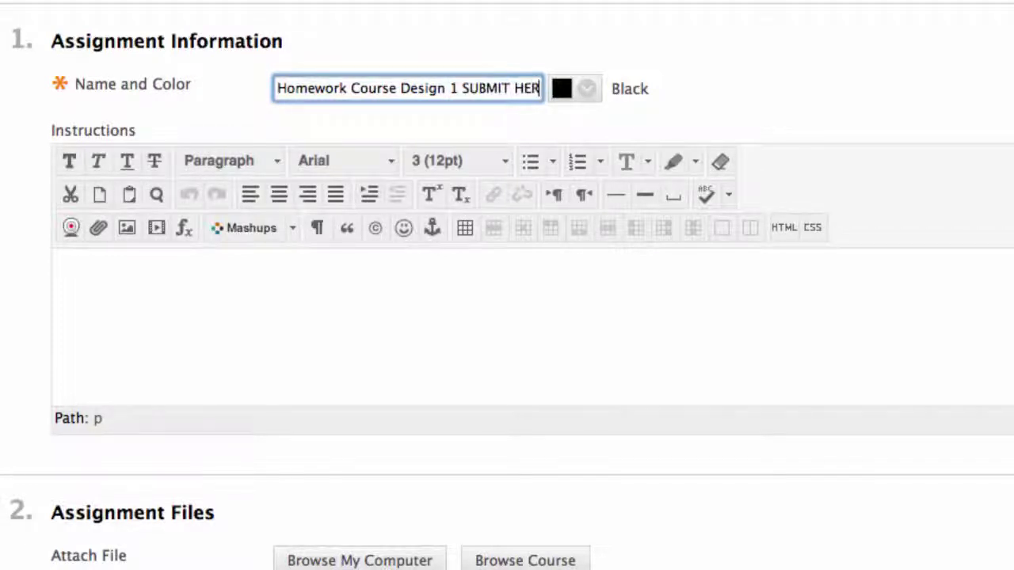
text(E)
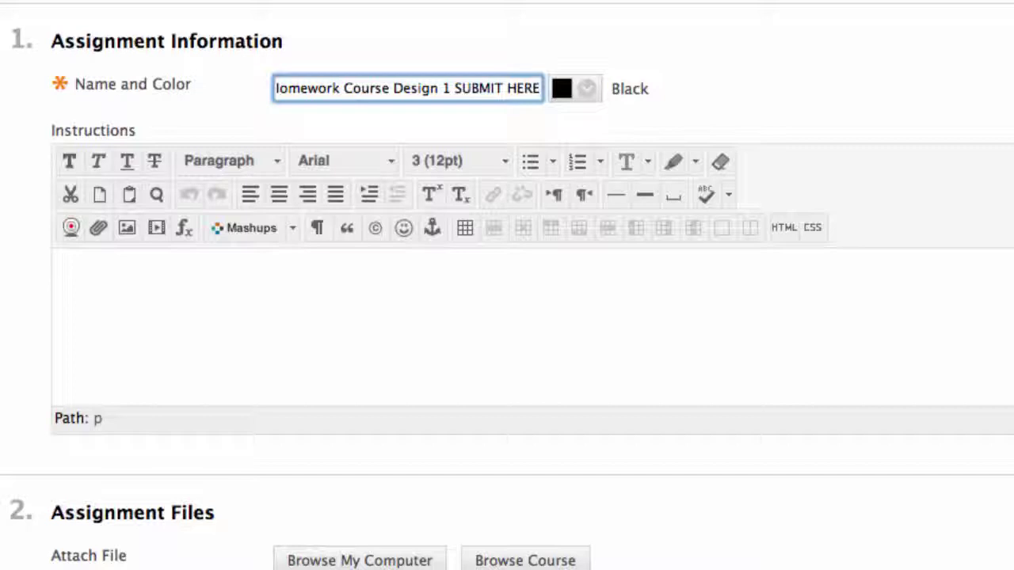
click(1000, 315)
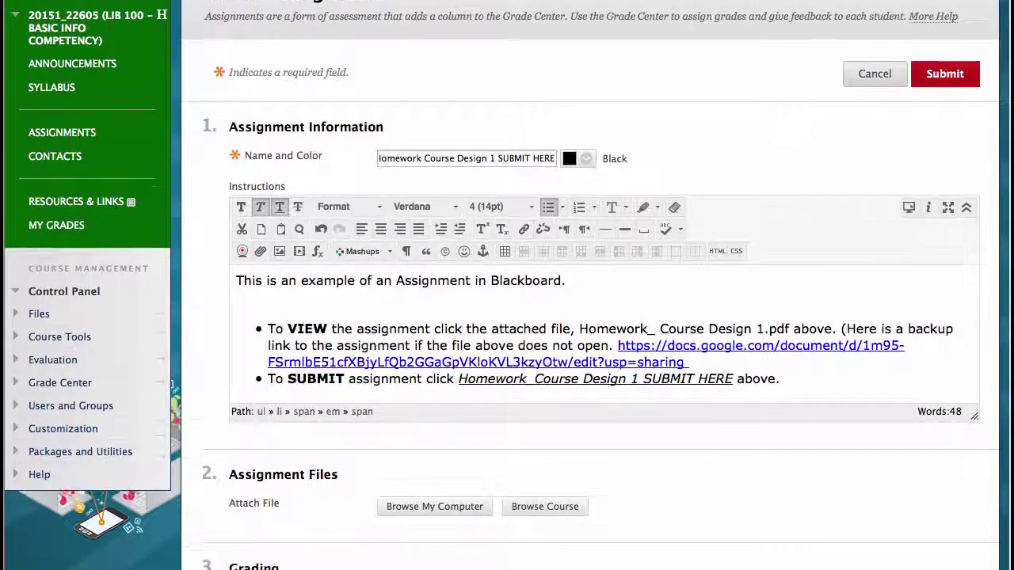
- Attach the file SharedA4CD1.pdf from the computer's Downloads folder to the assignment
scroll(1010, 323, down, 5)
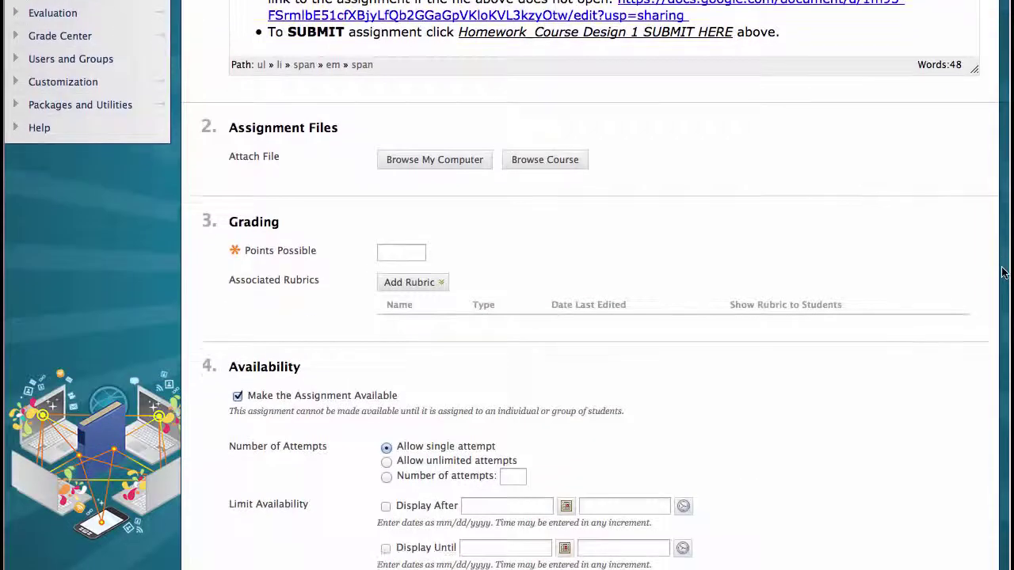
scroll(1003, 273, down, 3)
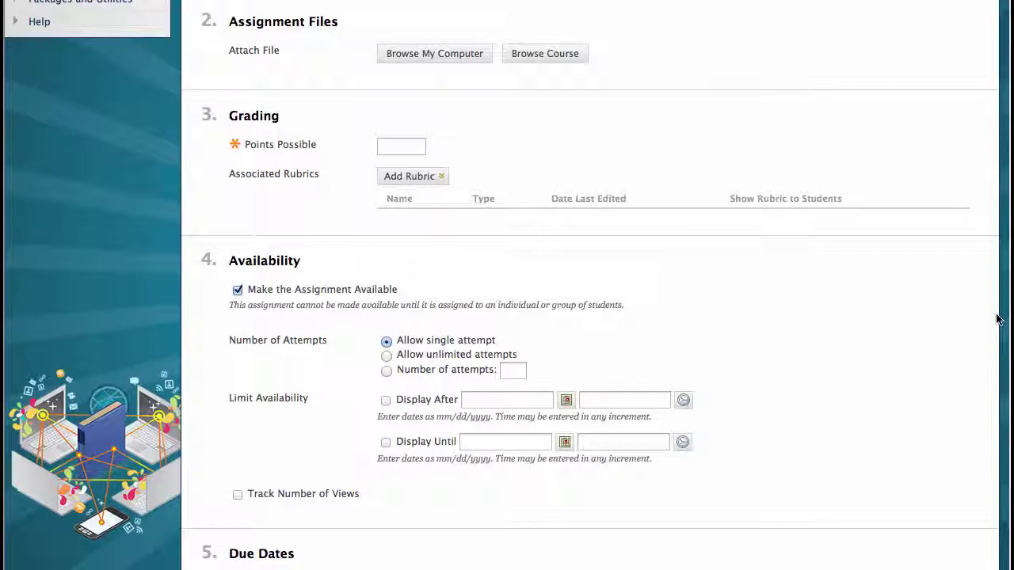
click(460, 53)
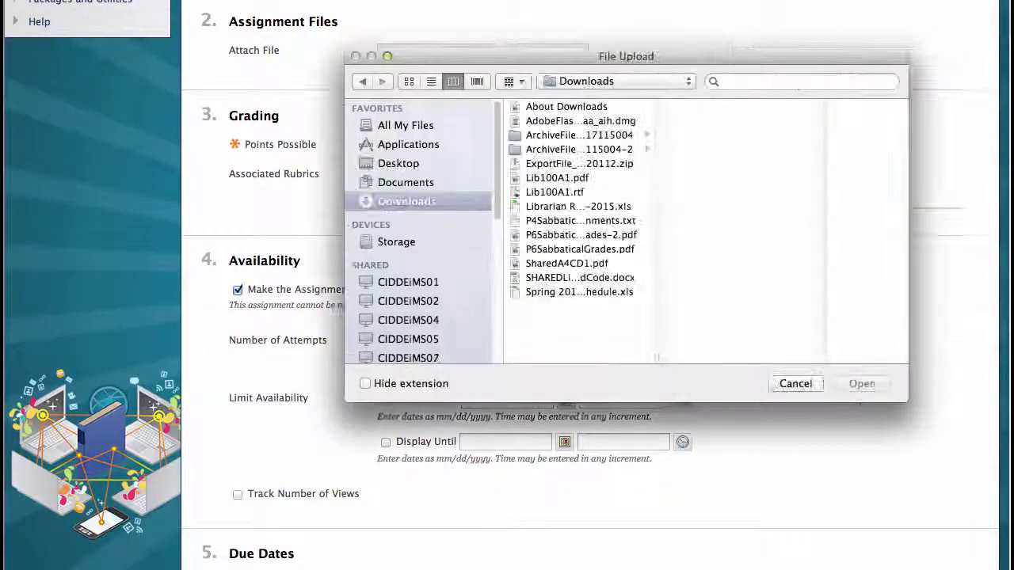
click(542, 266)
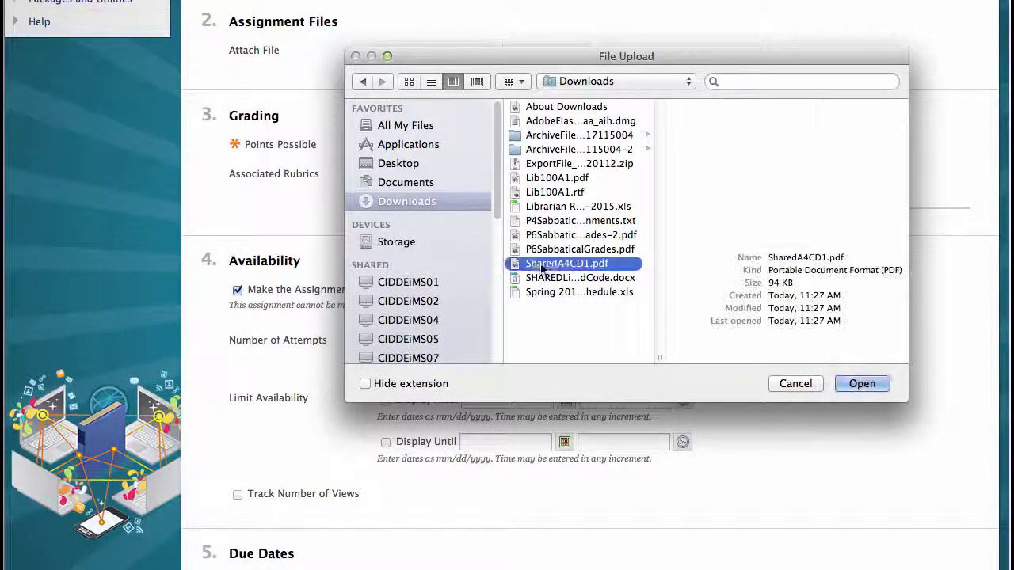
click(877, 388)
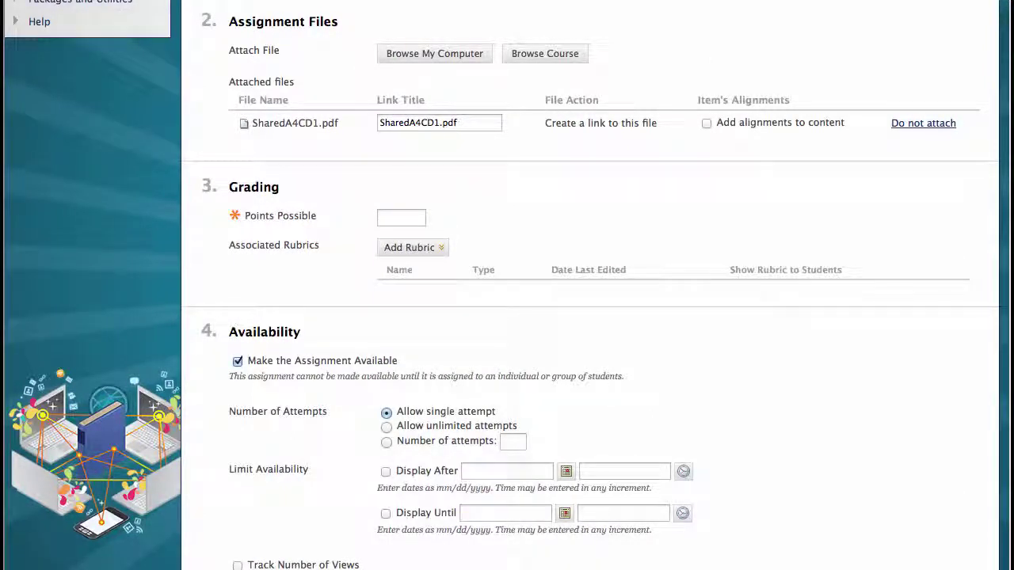
- Change the attached file's link title to "CLICK HERE: Homework CourseDesign1.pdf"
triple_click(405, 123)
key(super+v)
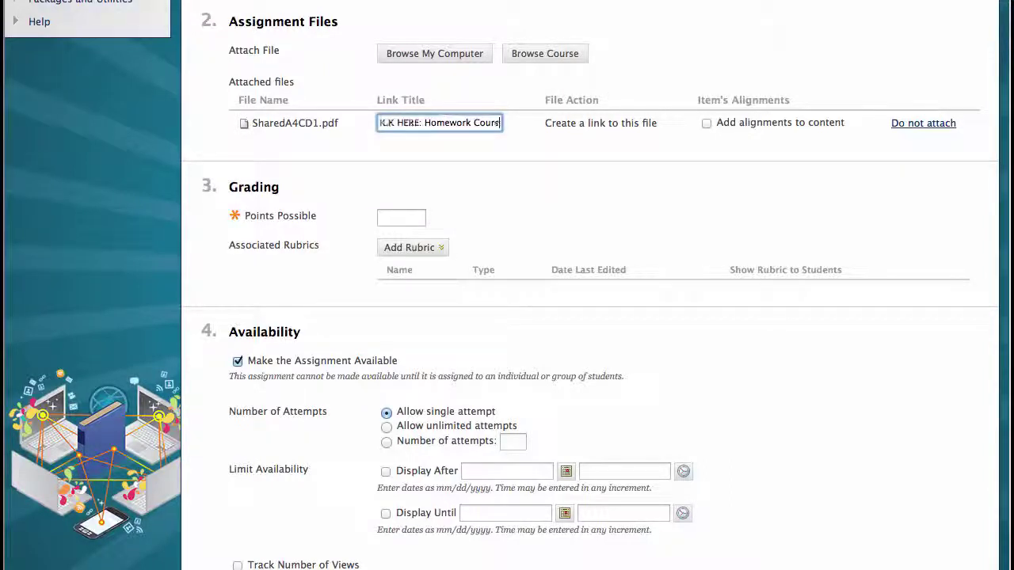
text(eDesign1.pdf)
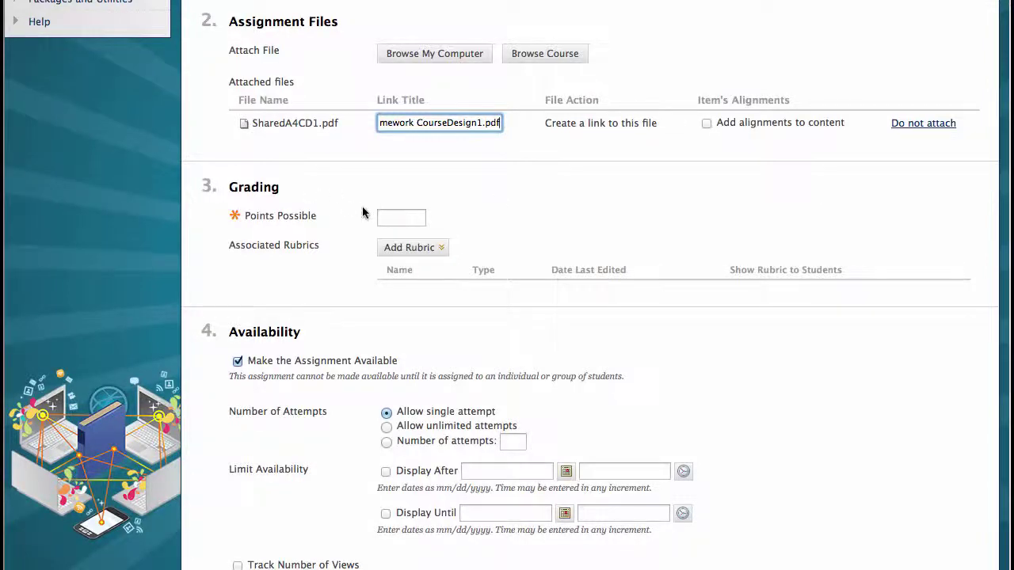
- Set the assignment's points possible to 100 and its due date to 12/22/2014
click(400, 218)
text(100)
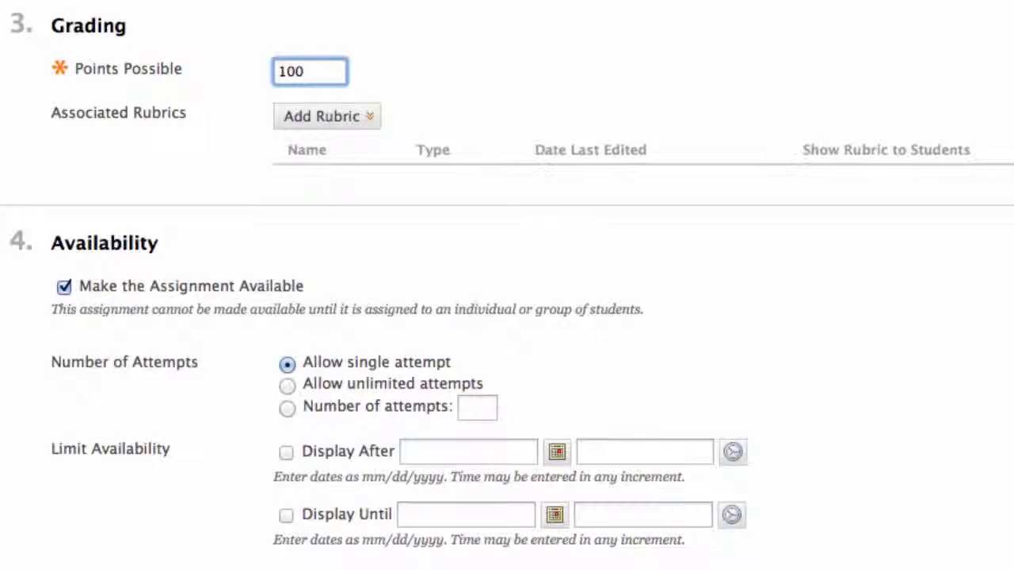
scroll(507, 285, down, 5)
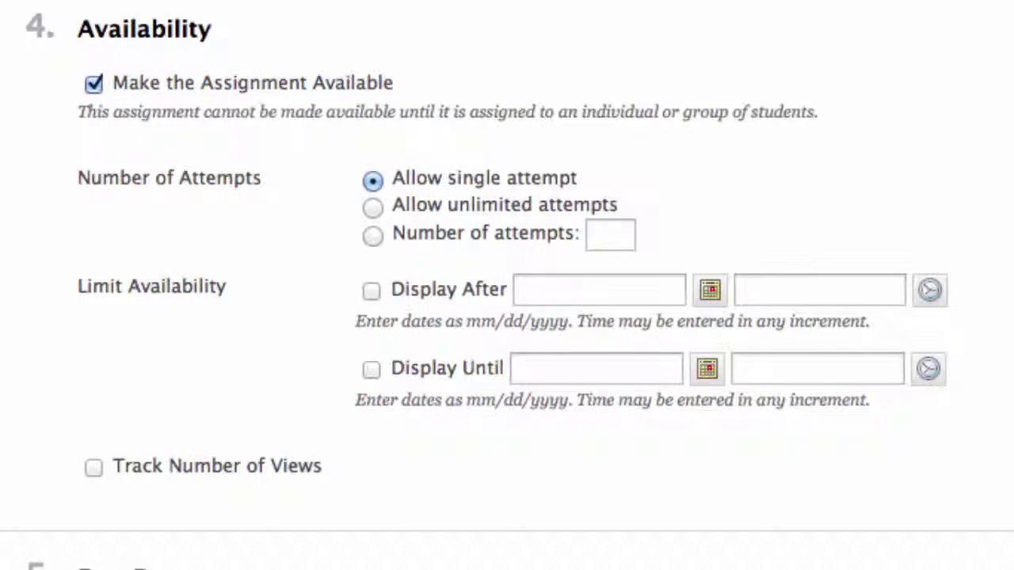
scroll(507, 285, down, 3)
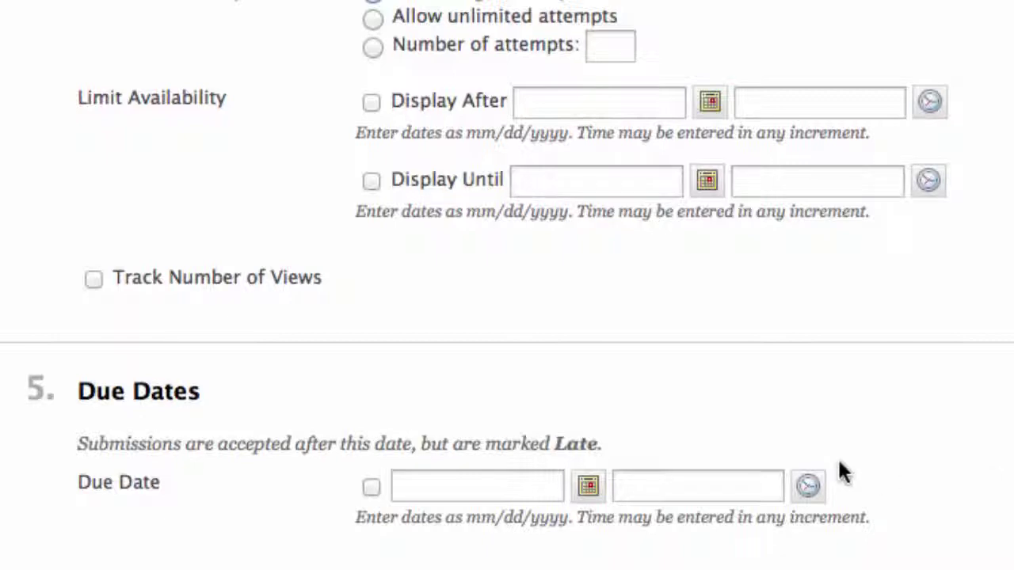
click(588, 486)
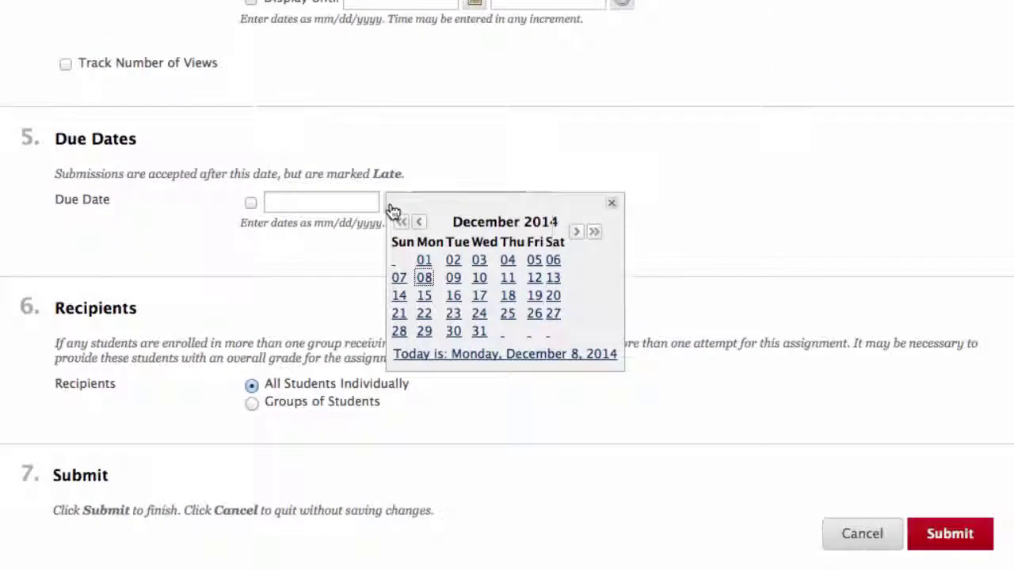
click(424, 314)
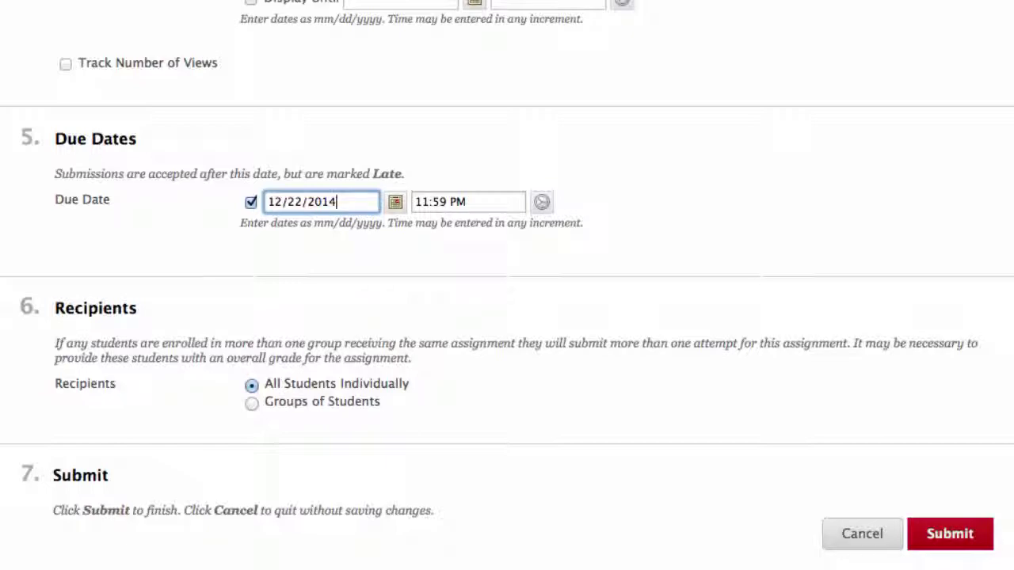
- Submit the assignment and check its entry and attached file on the Assignments page
click(968, 539)
scroll(490, 352, down, 4)
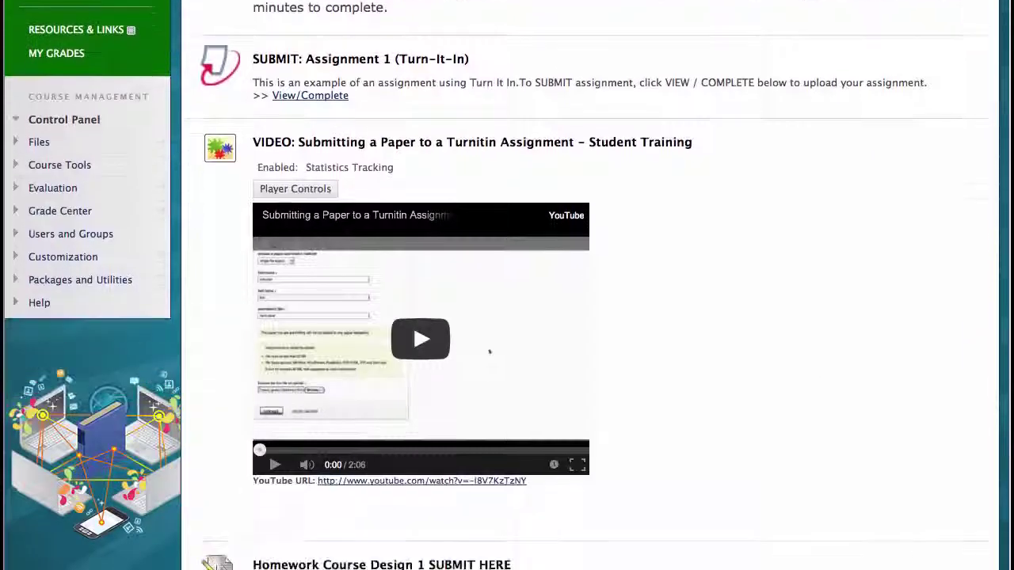
scroll(507, 317, down, 3)
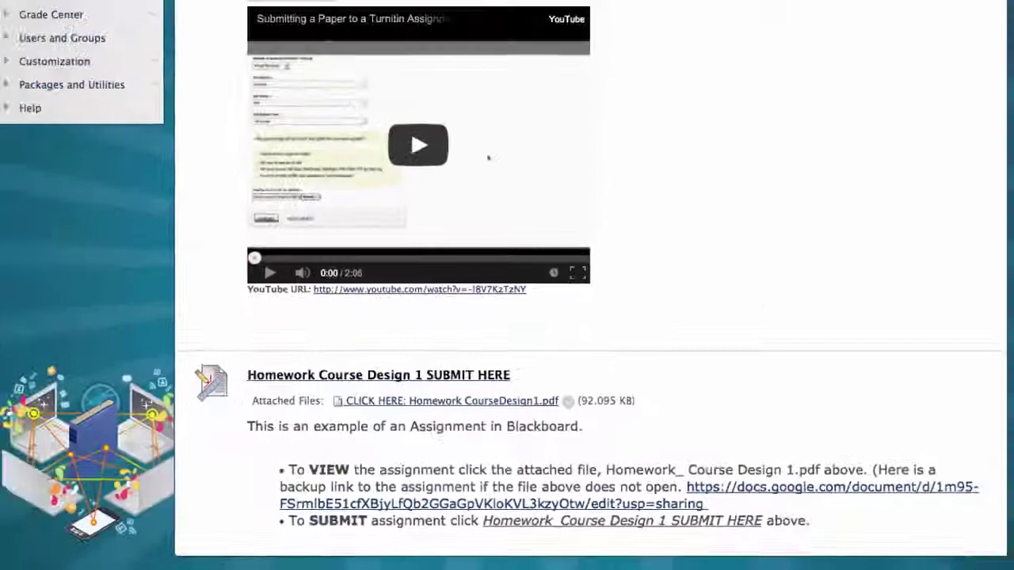
scroll(488, 158, up, 5)
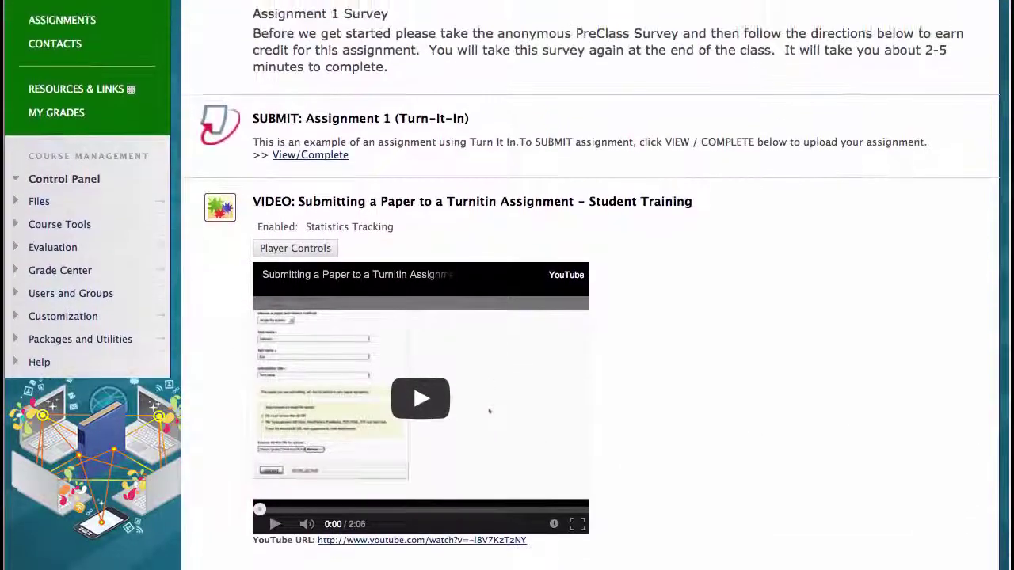